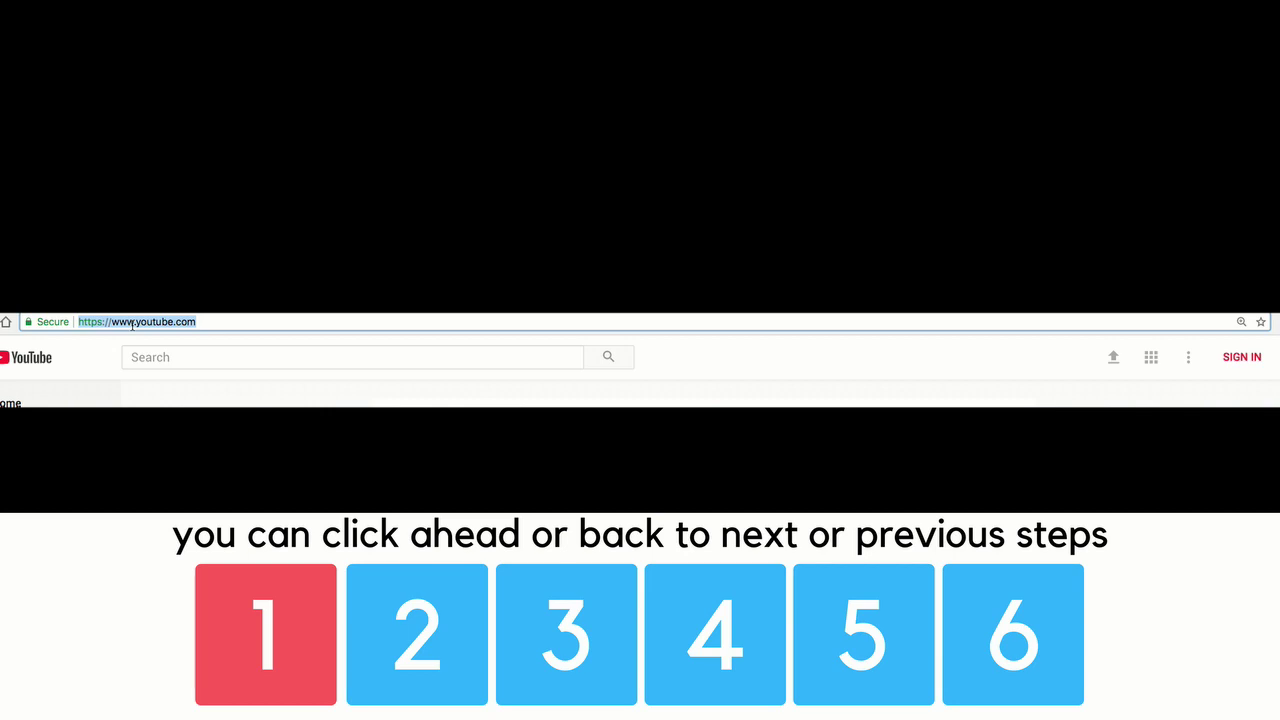
# Open the Google sign-in page for YouTube and reveal the extra sign-in options.
pyautogui.click(1247, 363)
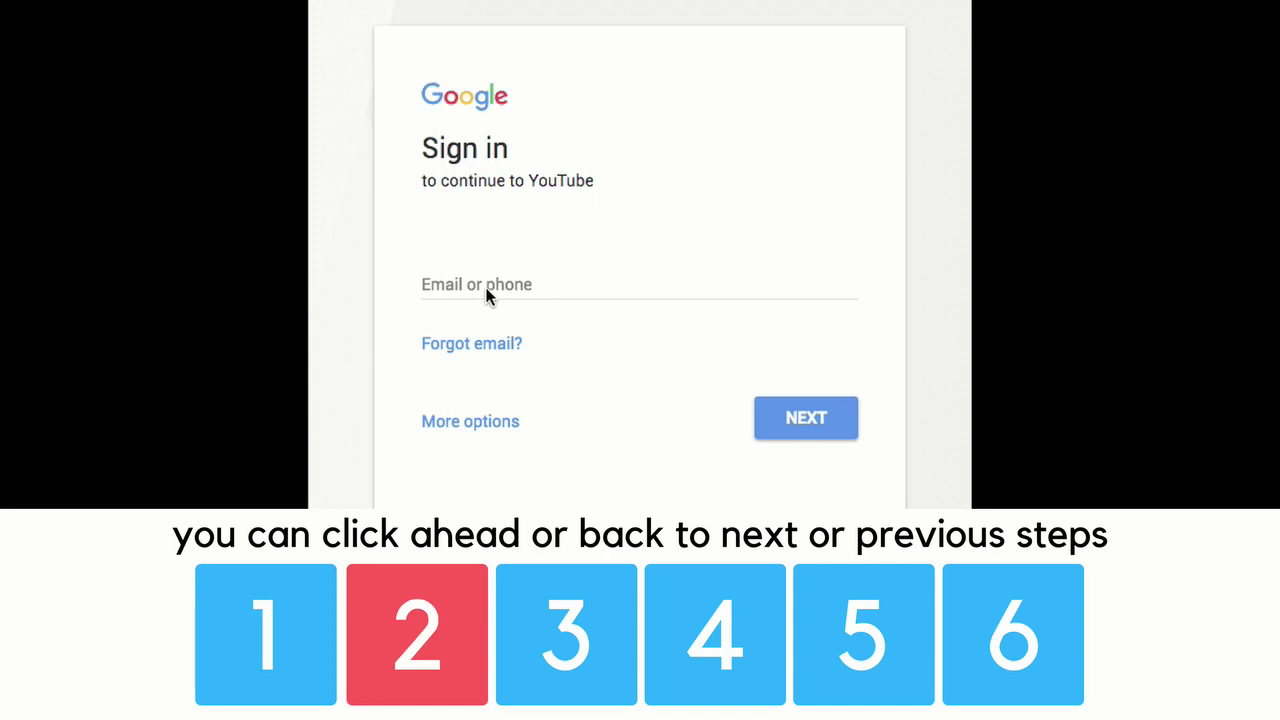
pyautogui.click(465, 438)
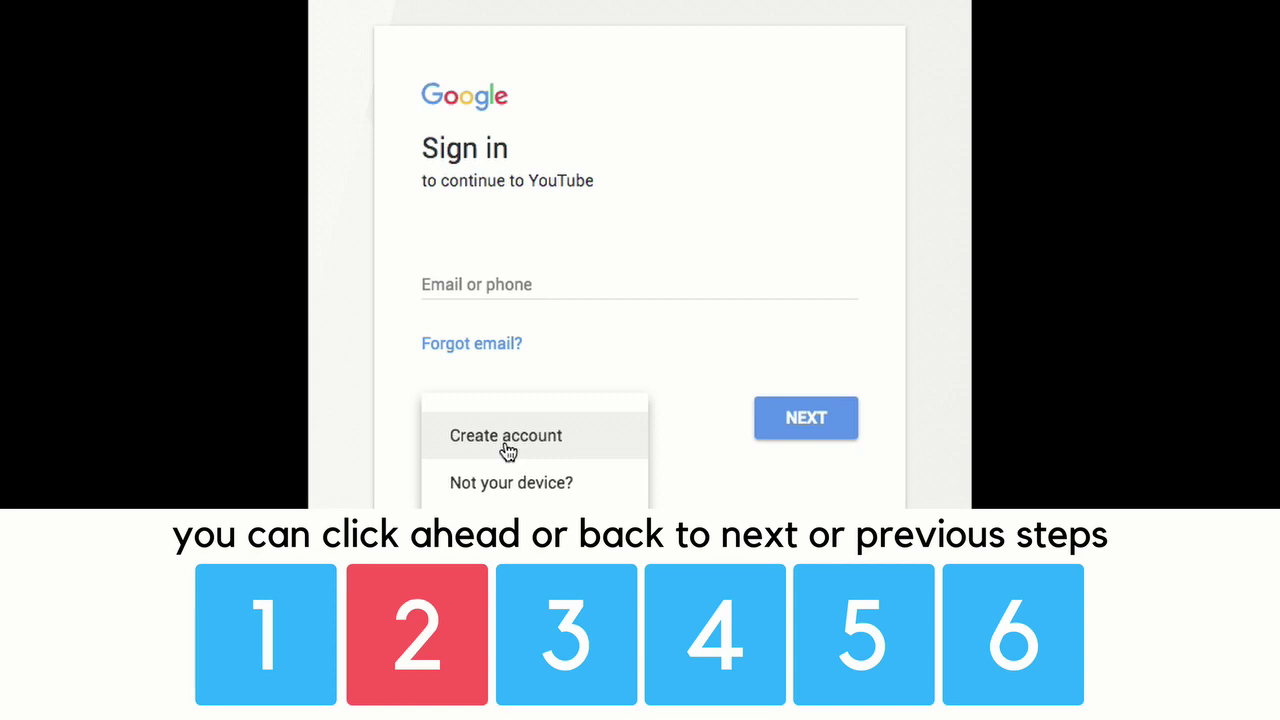
# Start a new Google account and enter the account holder's first and last name.
pyautogui.click(507, 450)
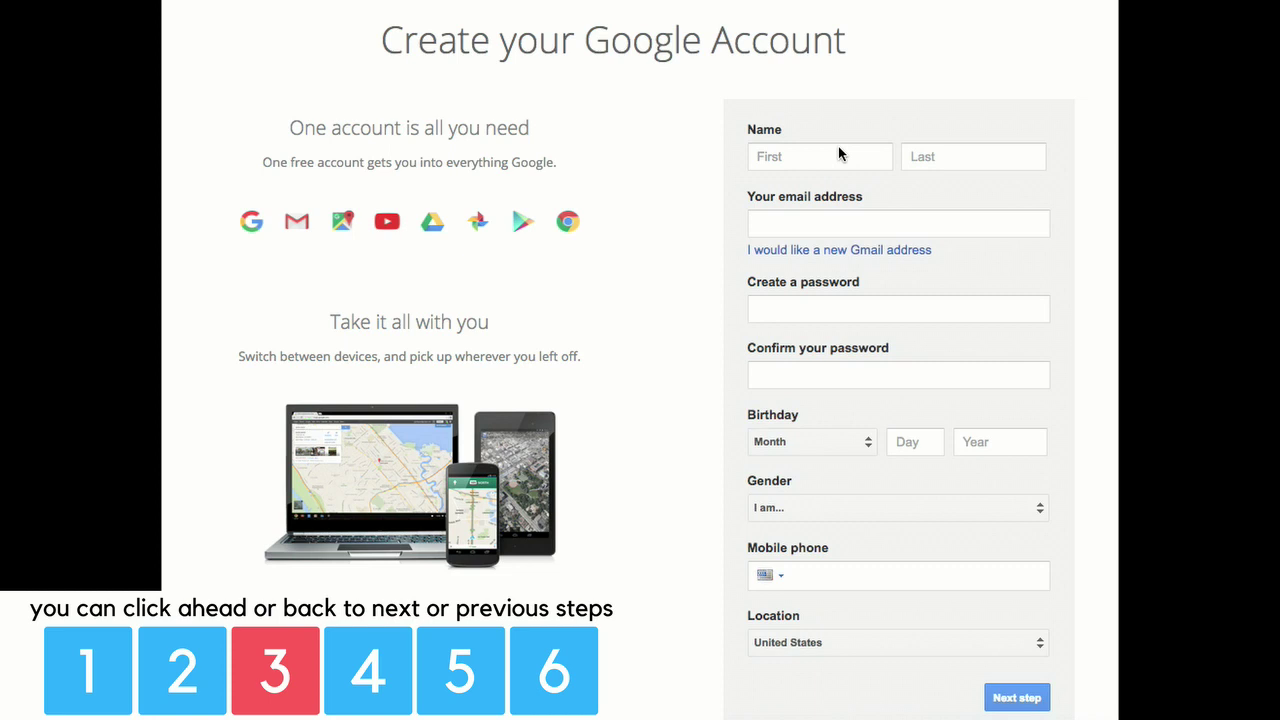
pyautogui.click(807, 157)
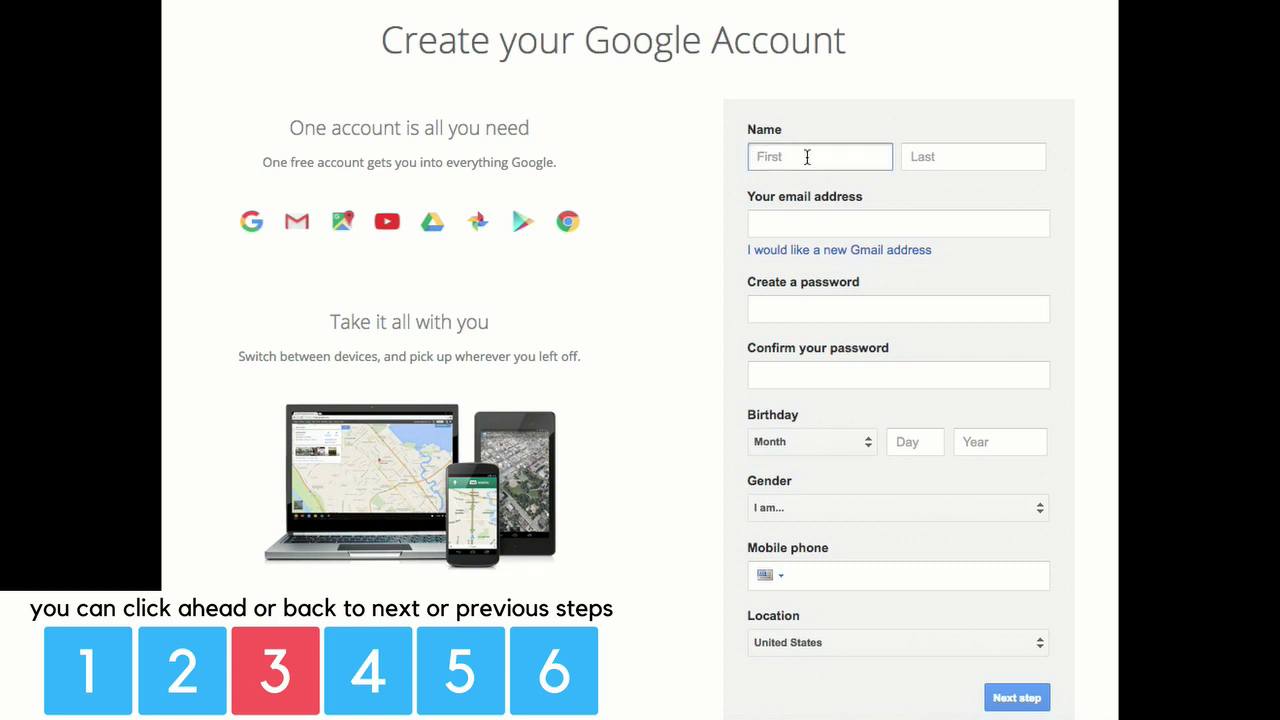
pyautogui.write('Joey')
pyautogui.press('Tab')
pyautogui.write('Joey')
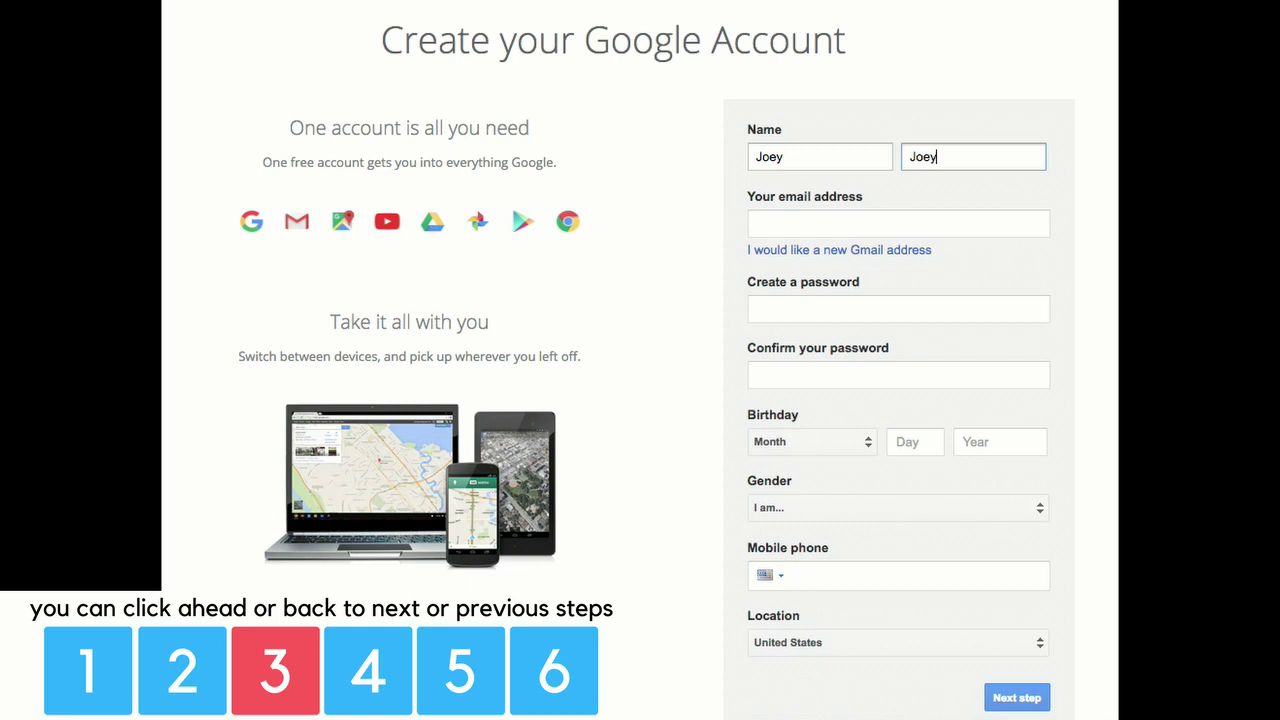
pyautogui.press('Tab')
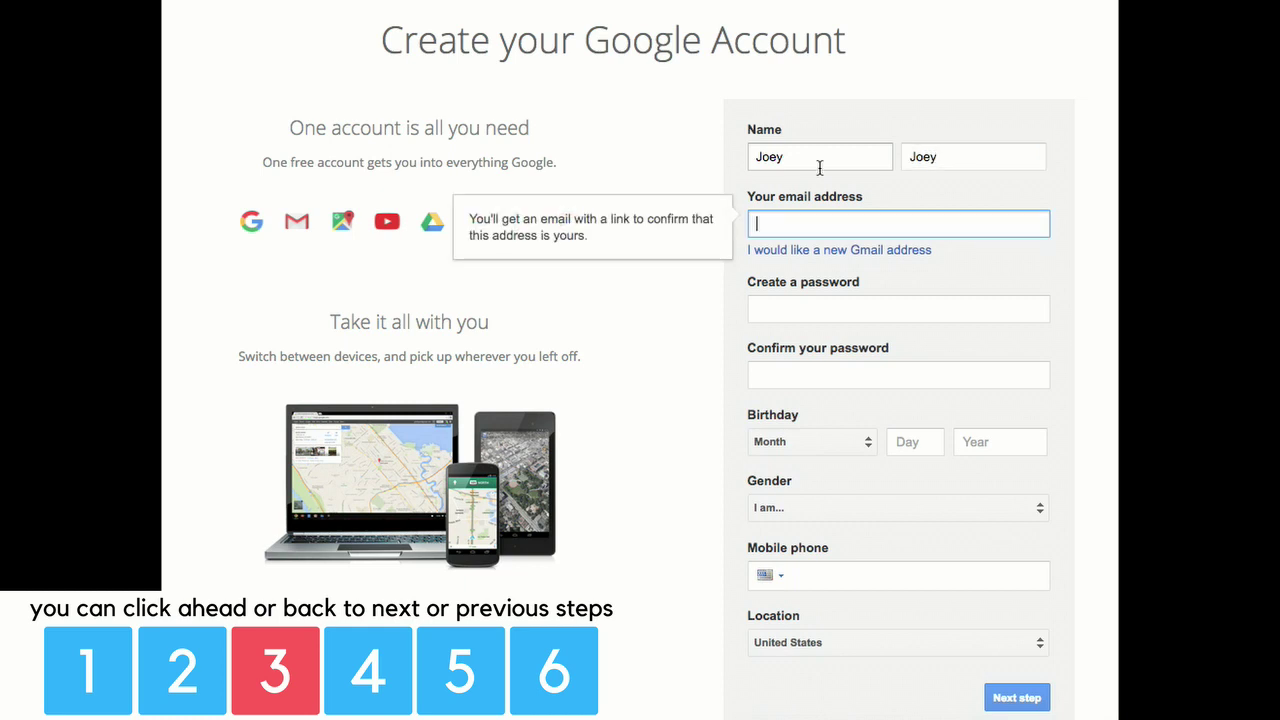
# Request a new Gmail address and type the desired username.
pyautogui.click(815, 254)
pyautogui.click(824, 232)
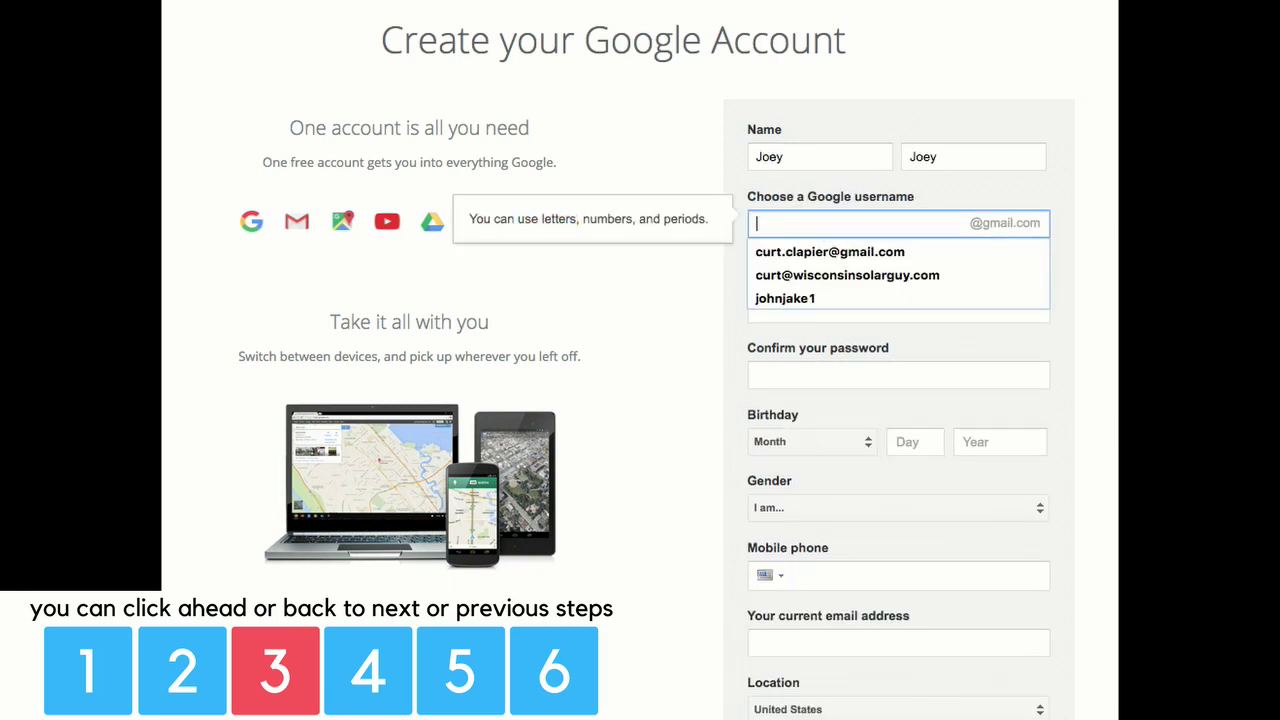
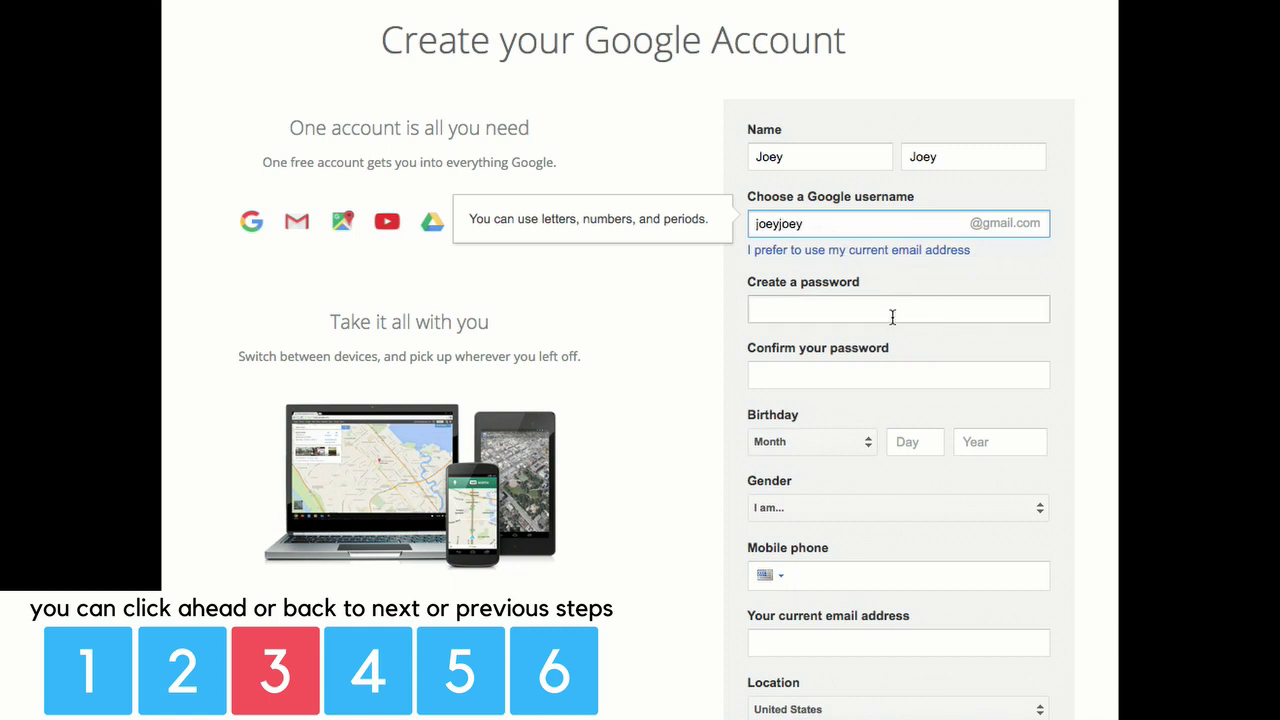
pyautogui.click(890, 314)
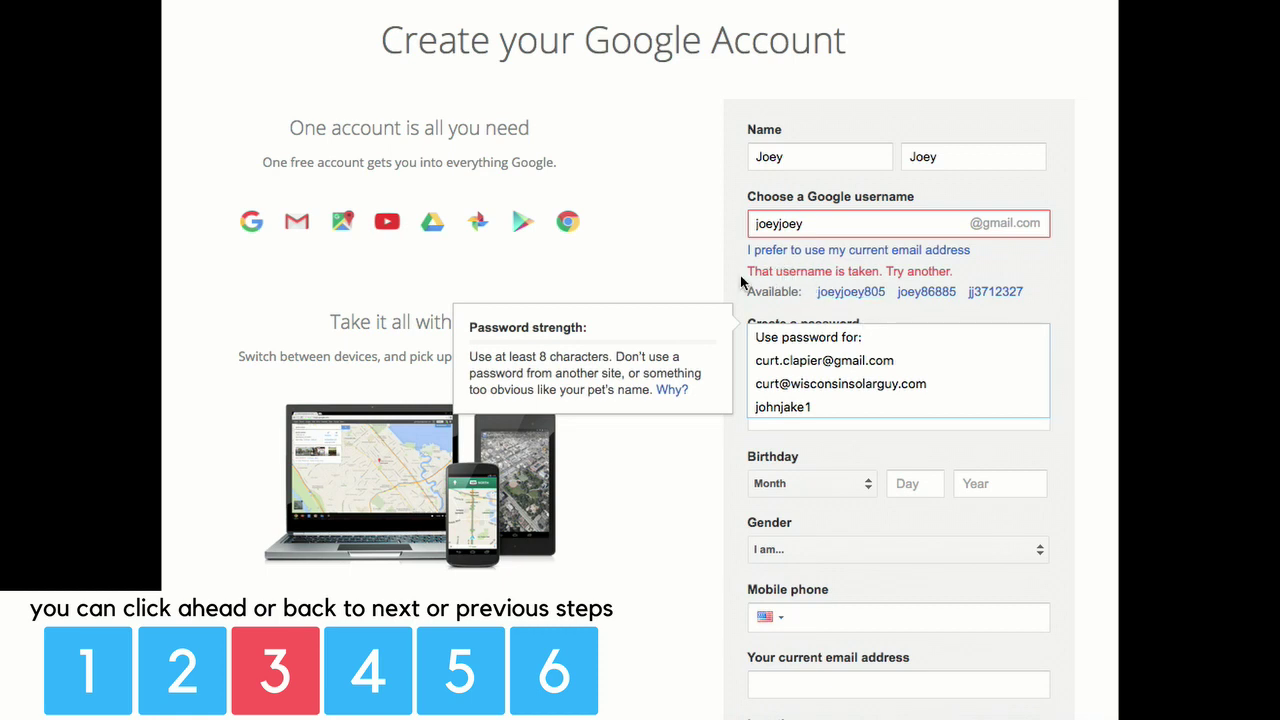
# Take the suggested available username and enter the account password.
pyautogui.click(855, 292)
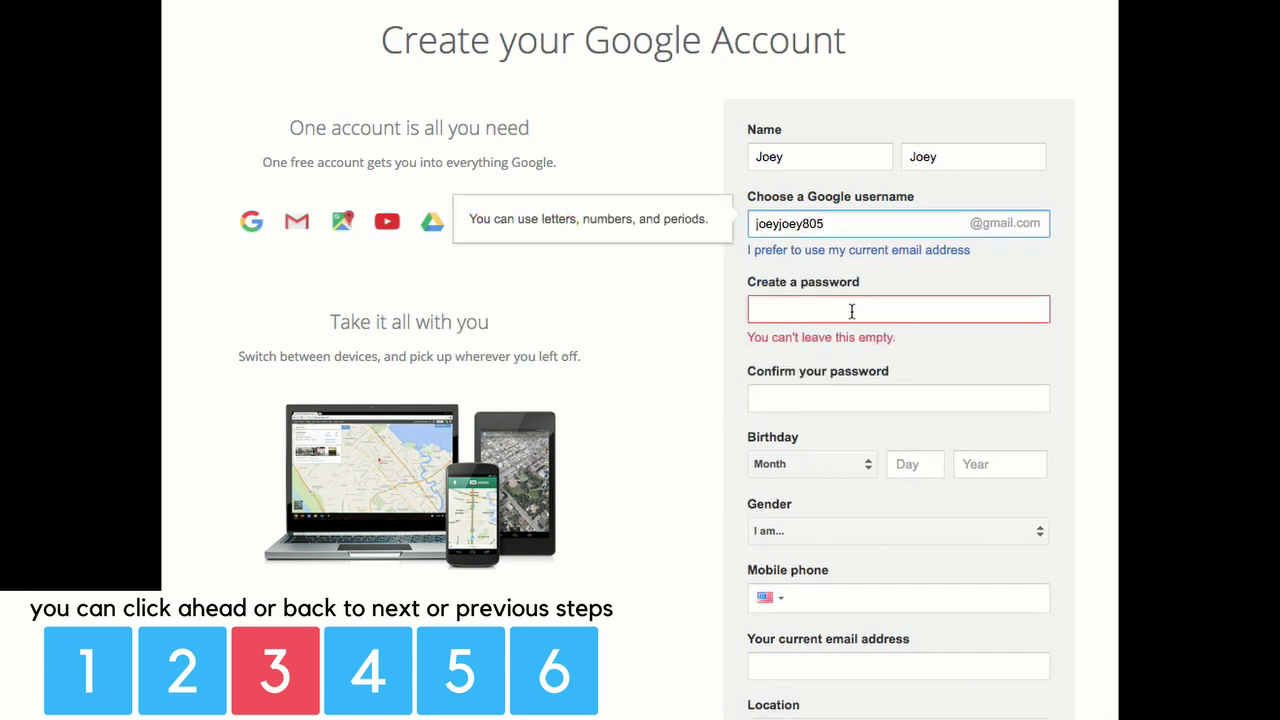
pyautogui.click(818, 313)
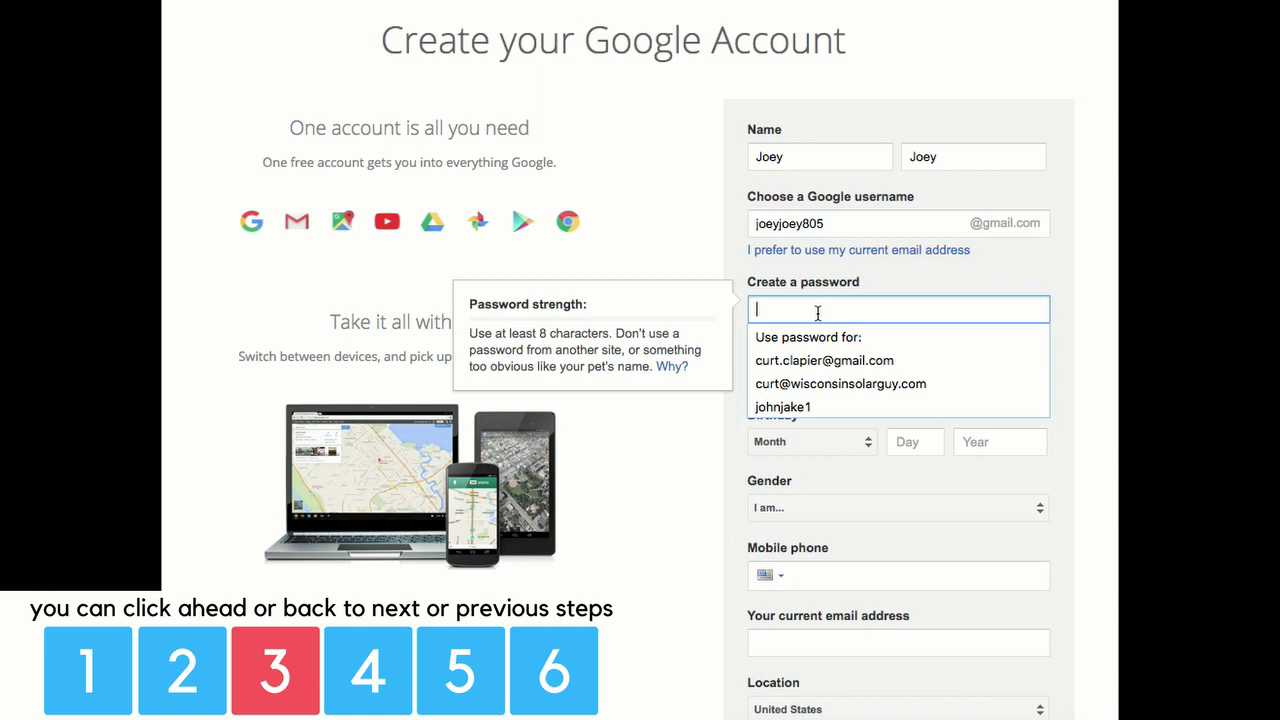
pyautogui.write('••••••••••')
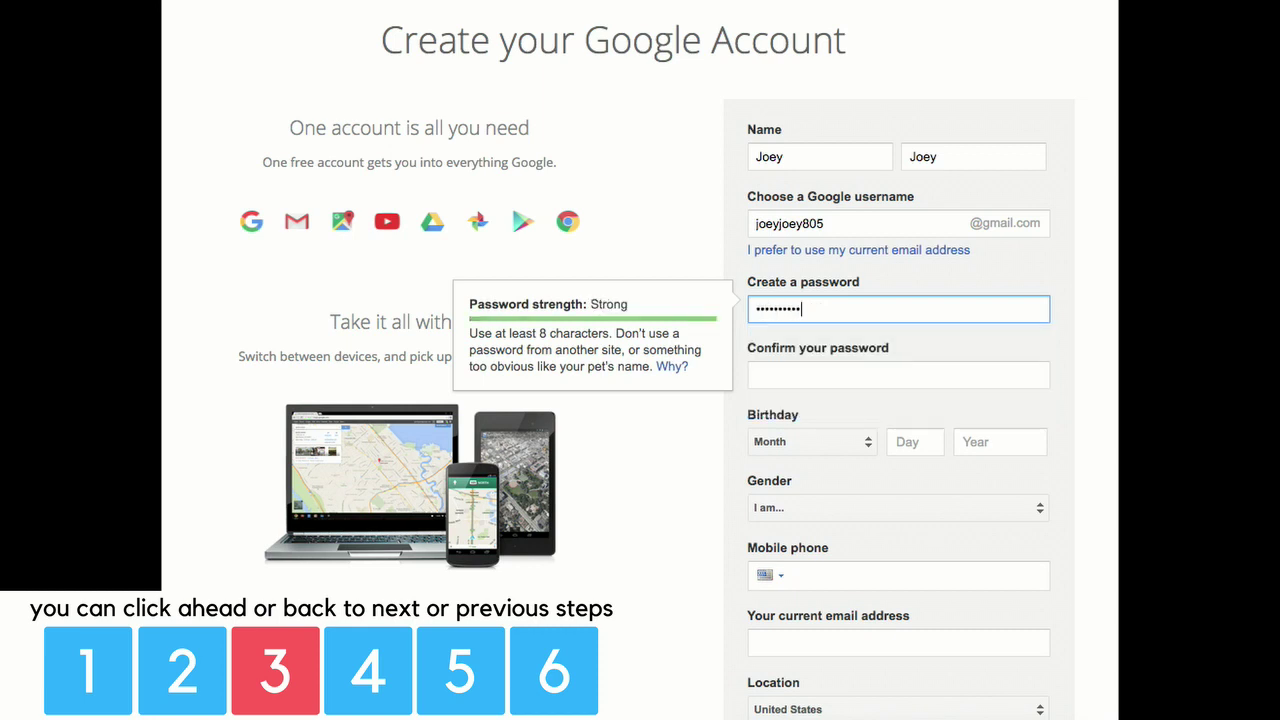
pyautogui.write('••••')
pyautogui.press('Tab')
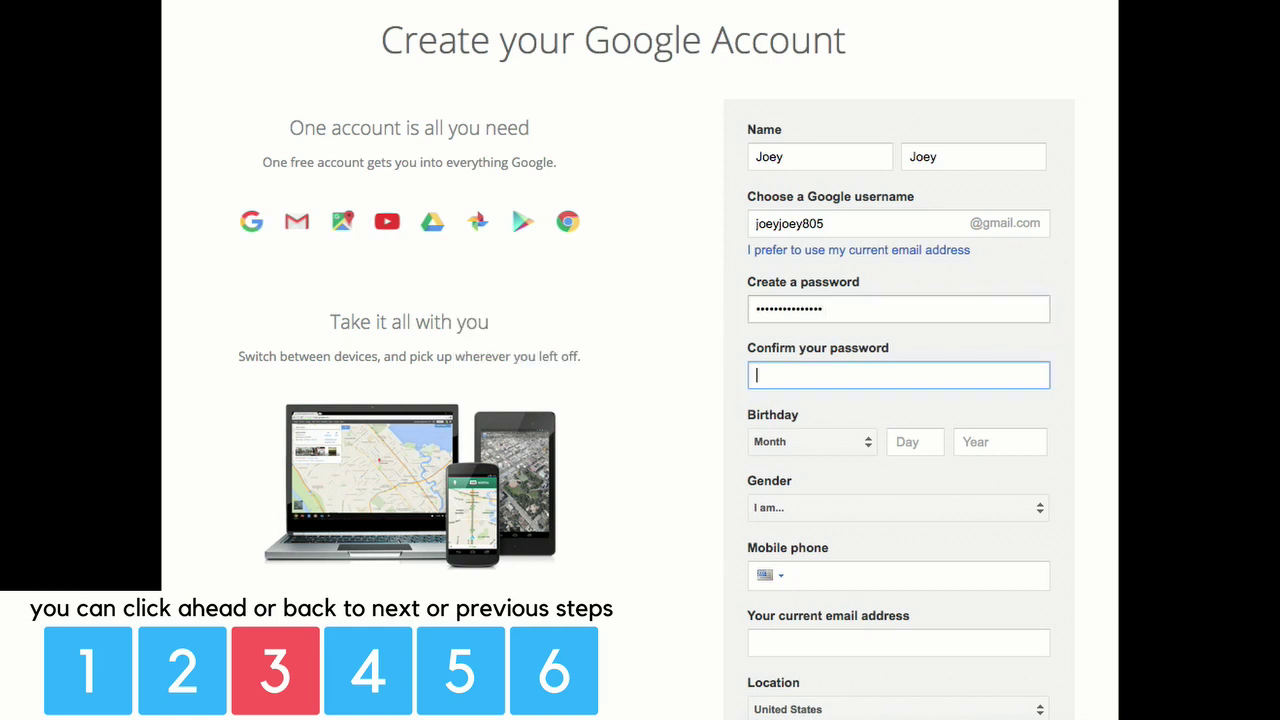
pyautogui.write('•••••••••••••')
pyautogui.click(835, 443)
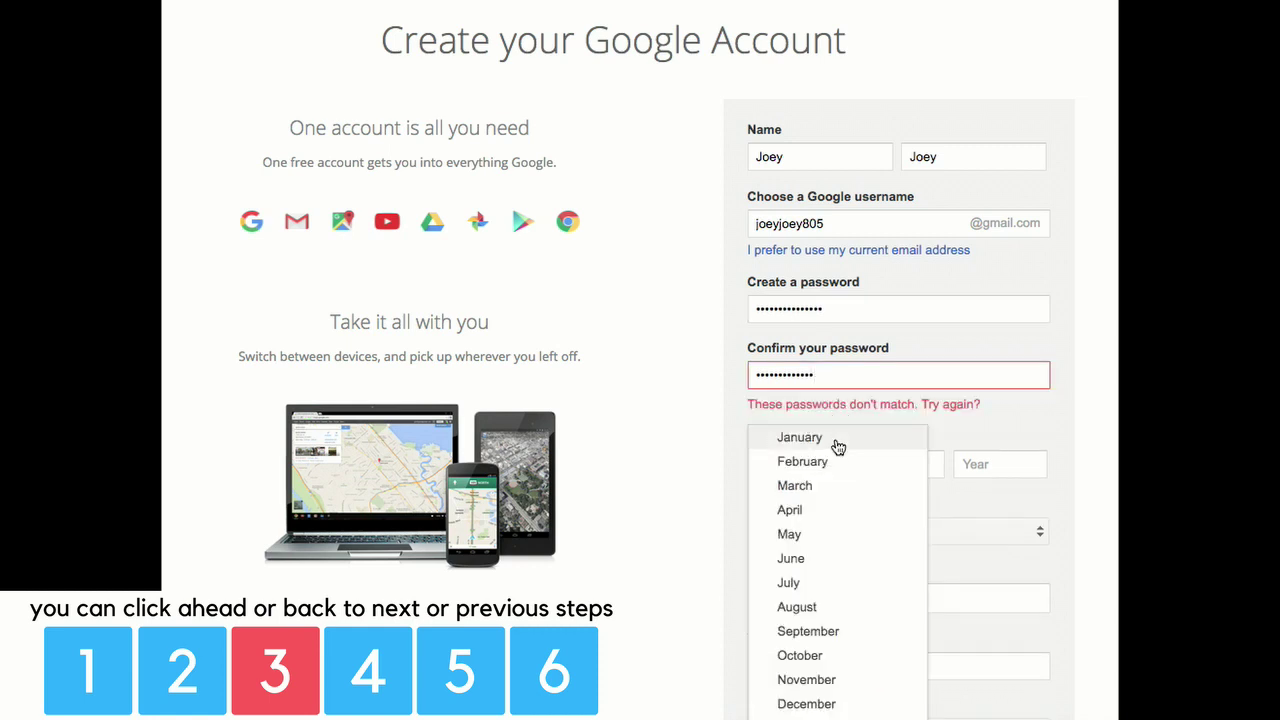
pyautogui.click(816, 534)
pyautogui.click(911, 465)
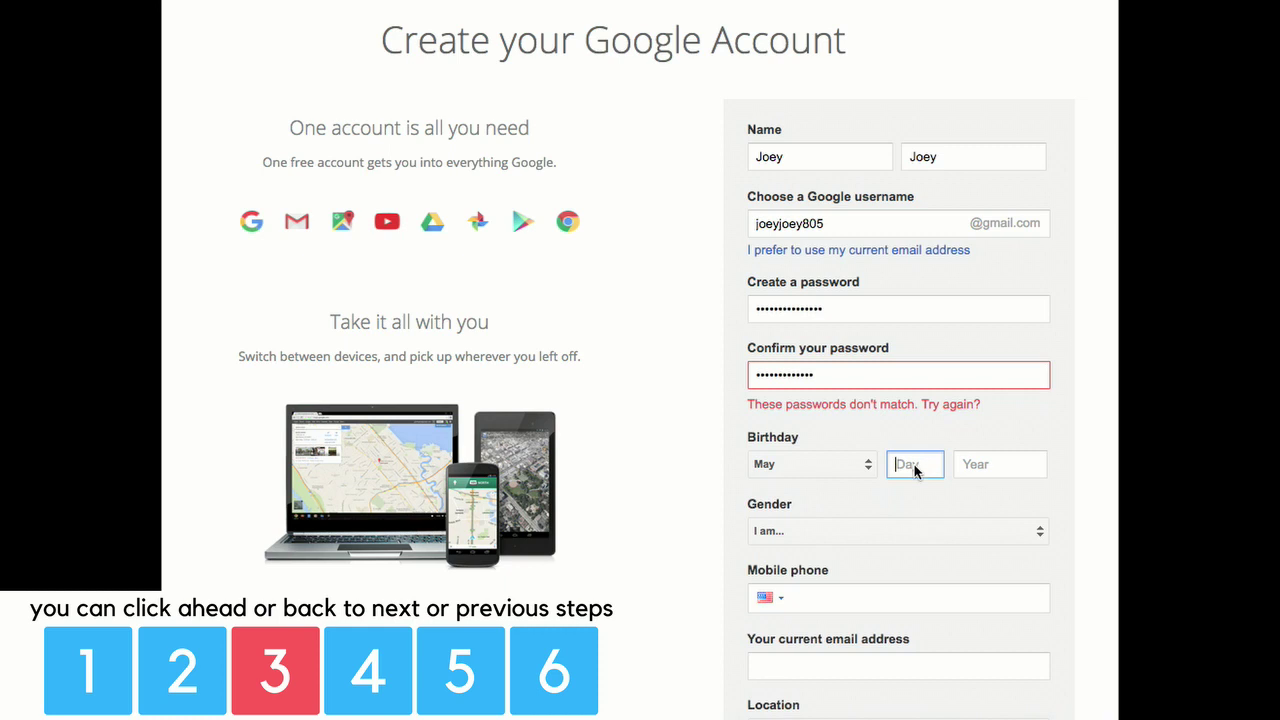
pyautogui.write('6')
pyautogui.click(980, 468)
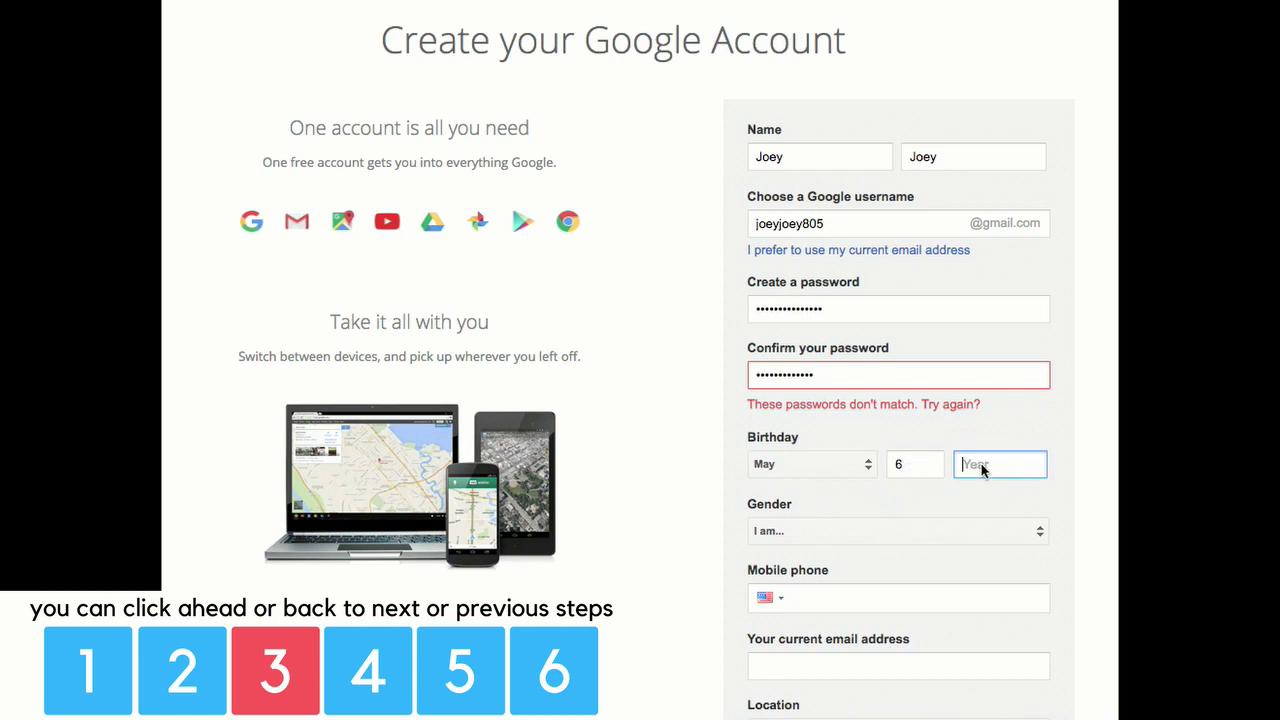
pyautogui.write('1991')
pyautogui.click(811, 531)
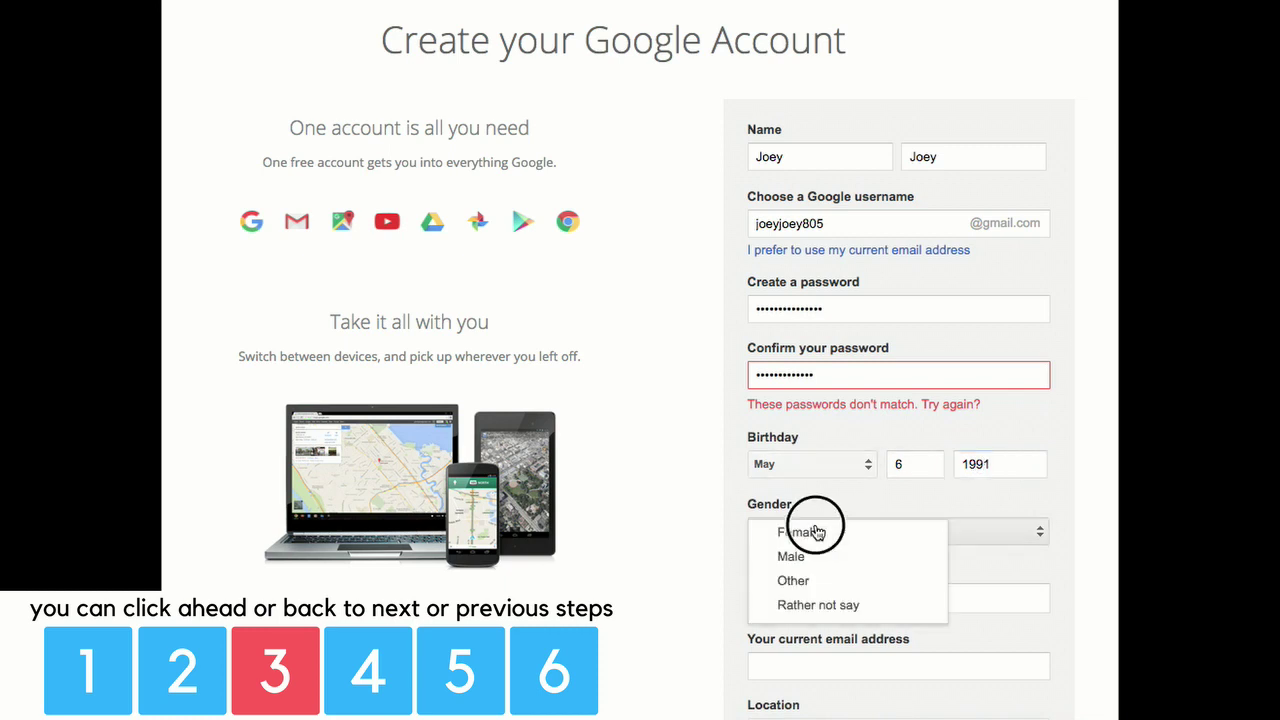
pyautogui.click(834, 563)
# Fill in the current email address and submit the sign-up form.
pyautogui.click(824, 600)
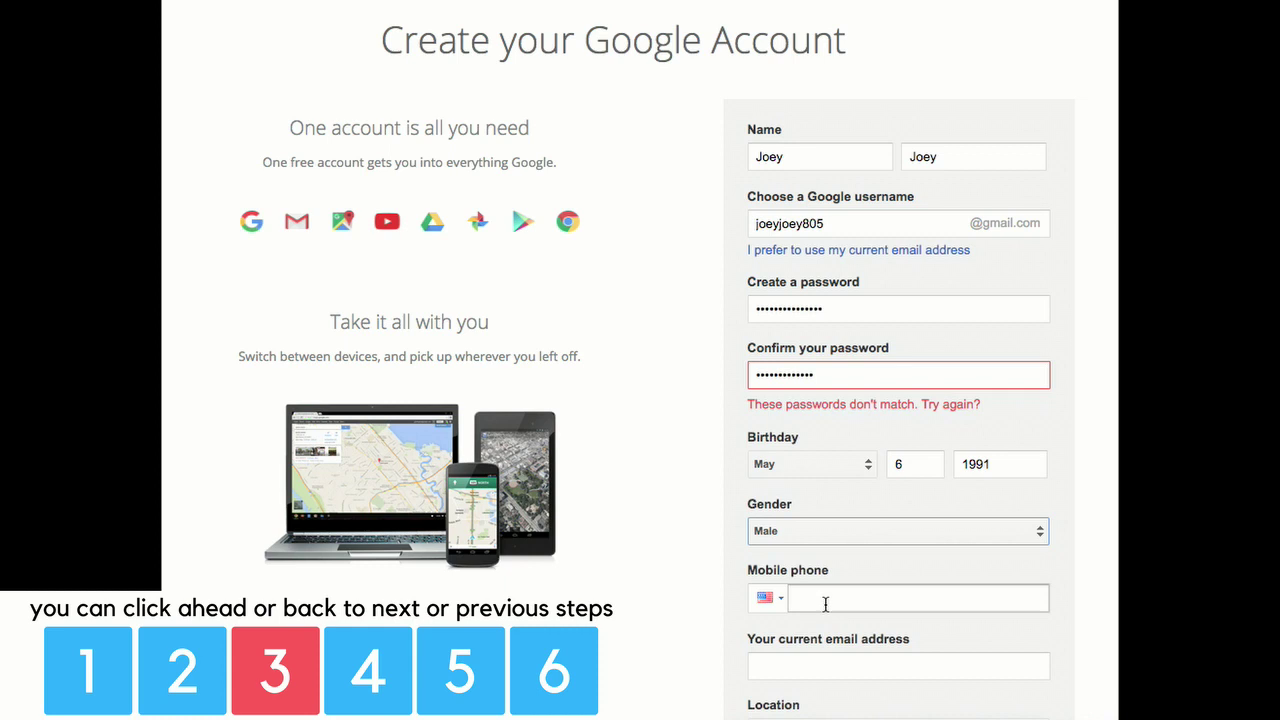
pyautogui.scroll(-2, 825, 603)
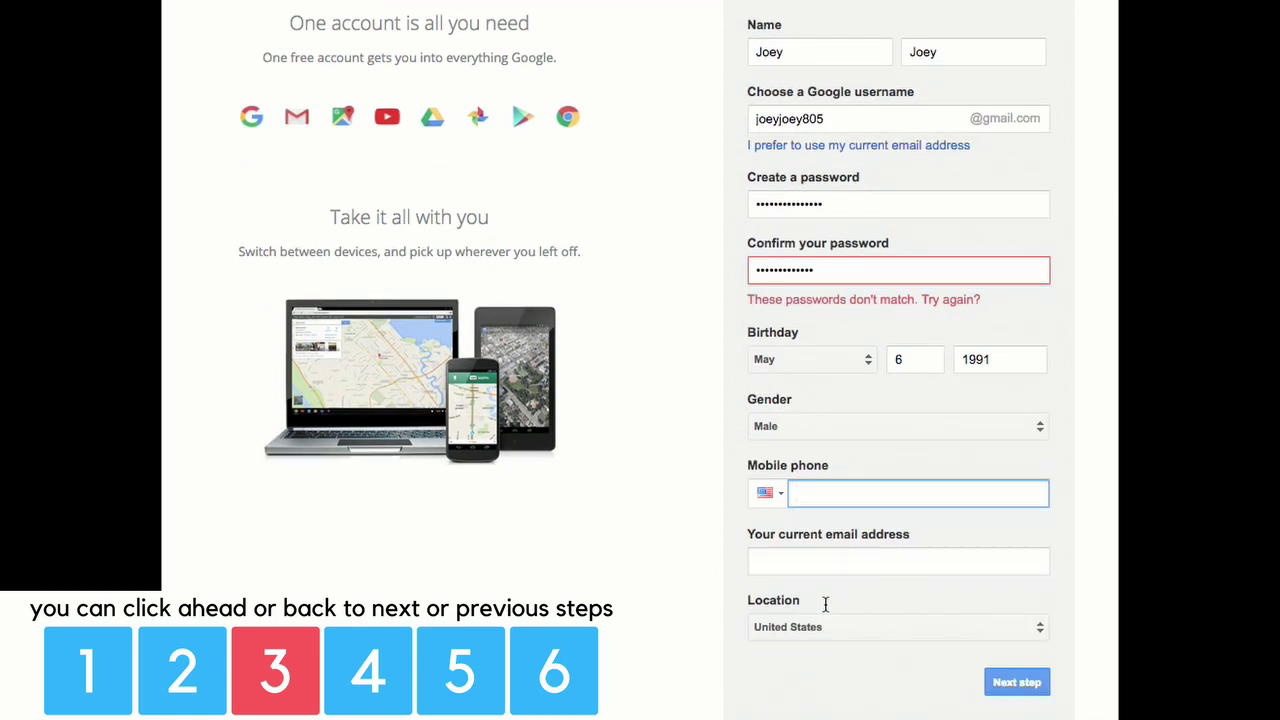
pyautogui.press('Tab')
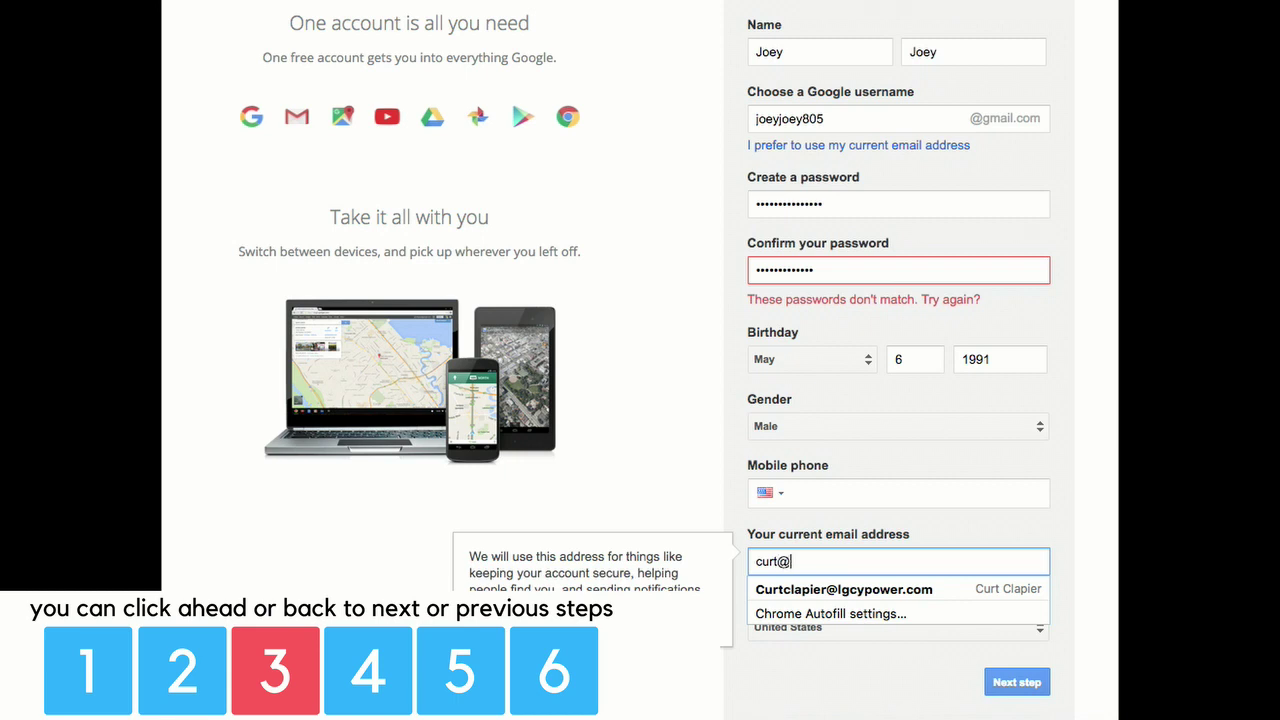
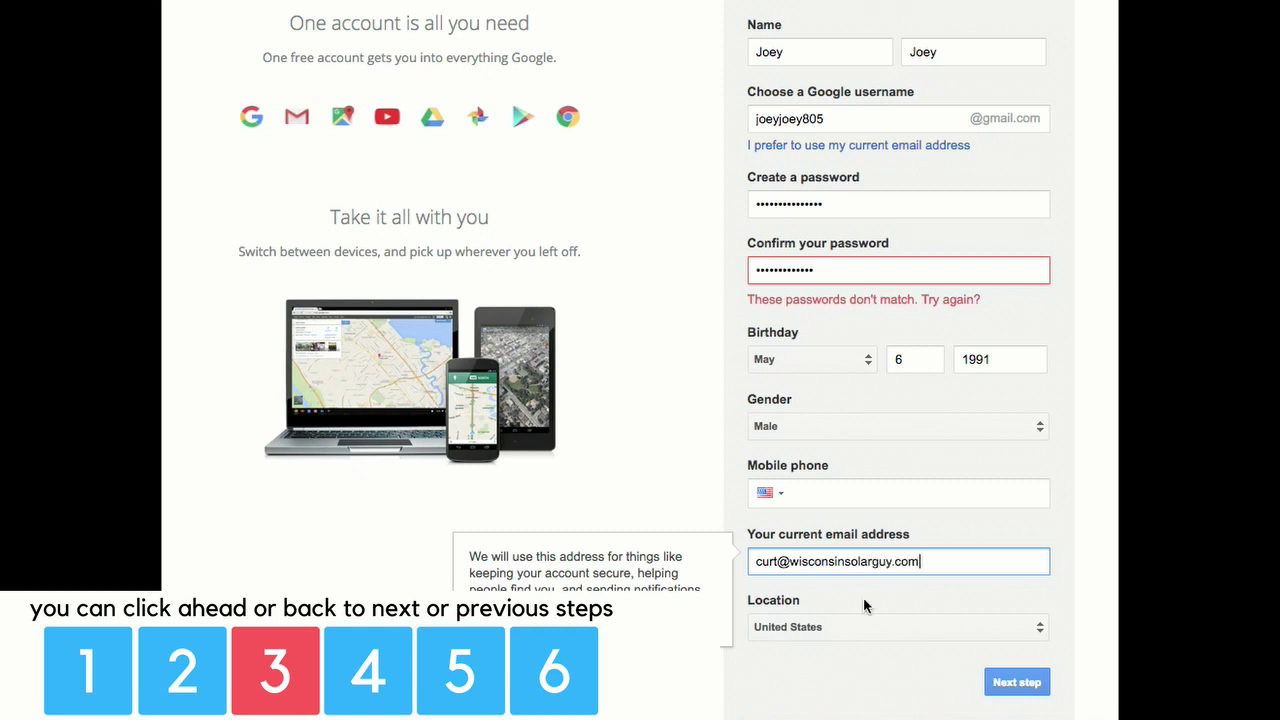
pyautogui.scroll(-1, 864, 606)
pyautogui.click(1027, 587)
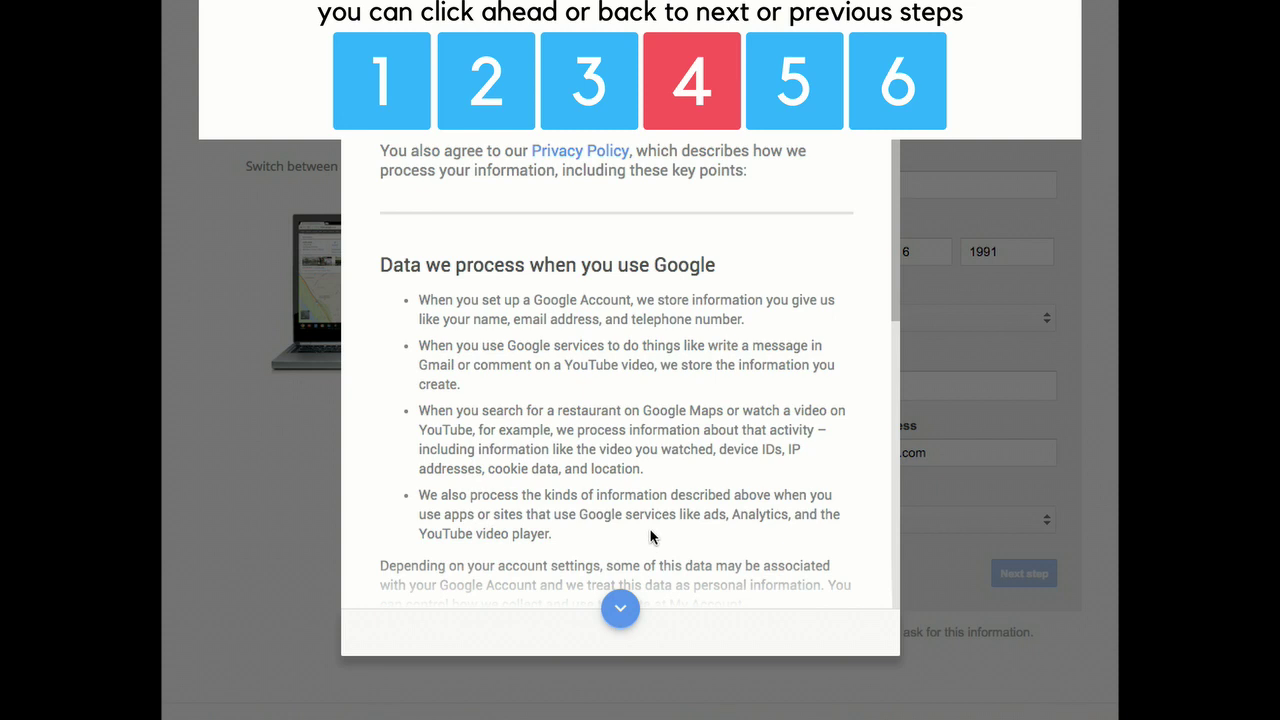
# Scroll to the end of the Privacy and Terms and agree to them.
pyautogui.scroll(-1, 650, 537)
pyautogui.scroll(1, 650, 537)
pyautogui.click(620, 608)
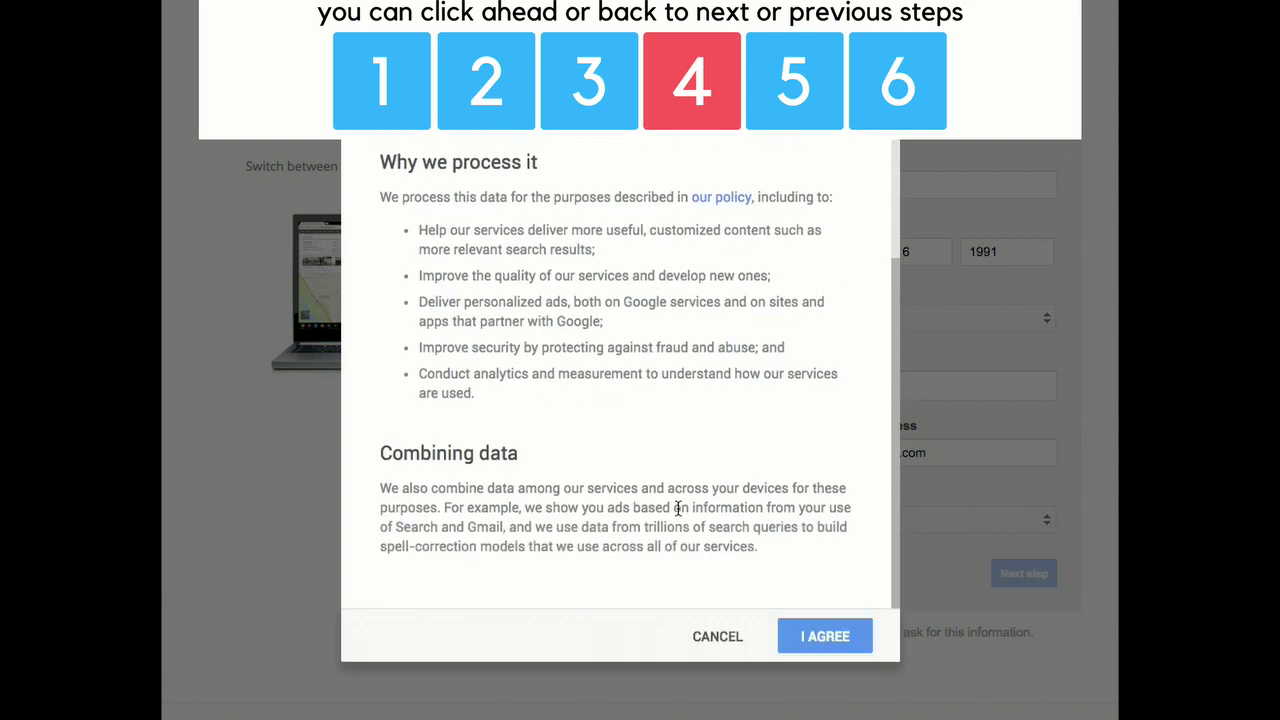
pyautogui.click(823, 641)
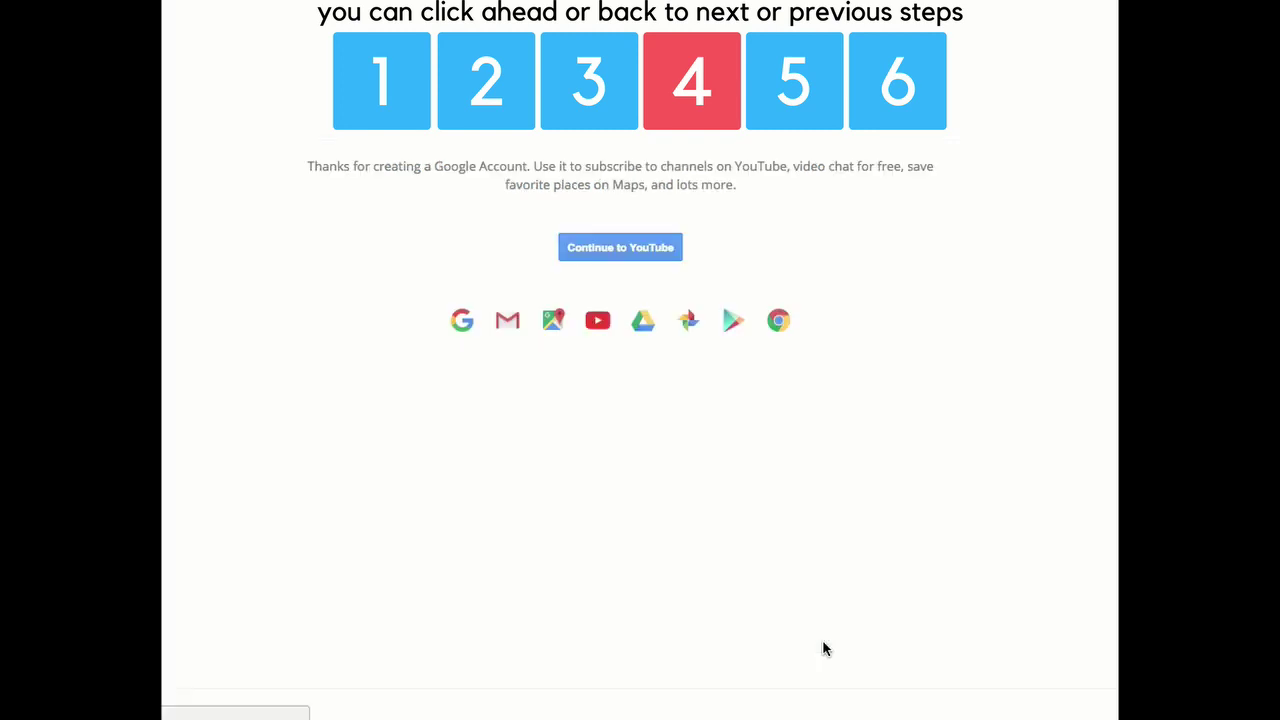
# Continue to YouTube and go to Creator Studio from the account menu.
pyautogui.click(602, 253)
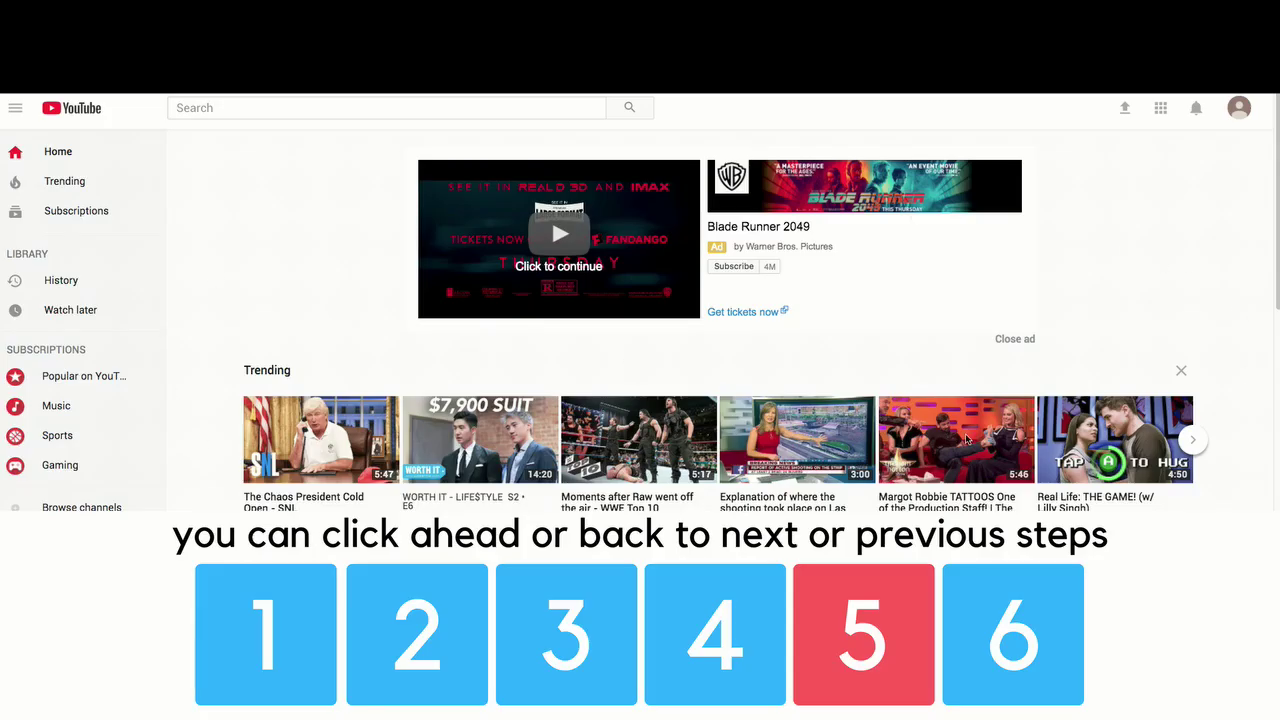
pyautogui.click(1240, 112)
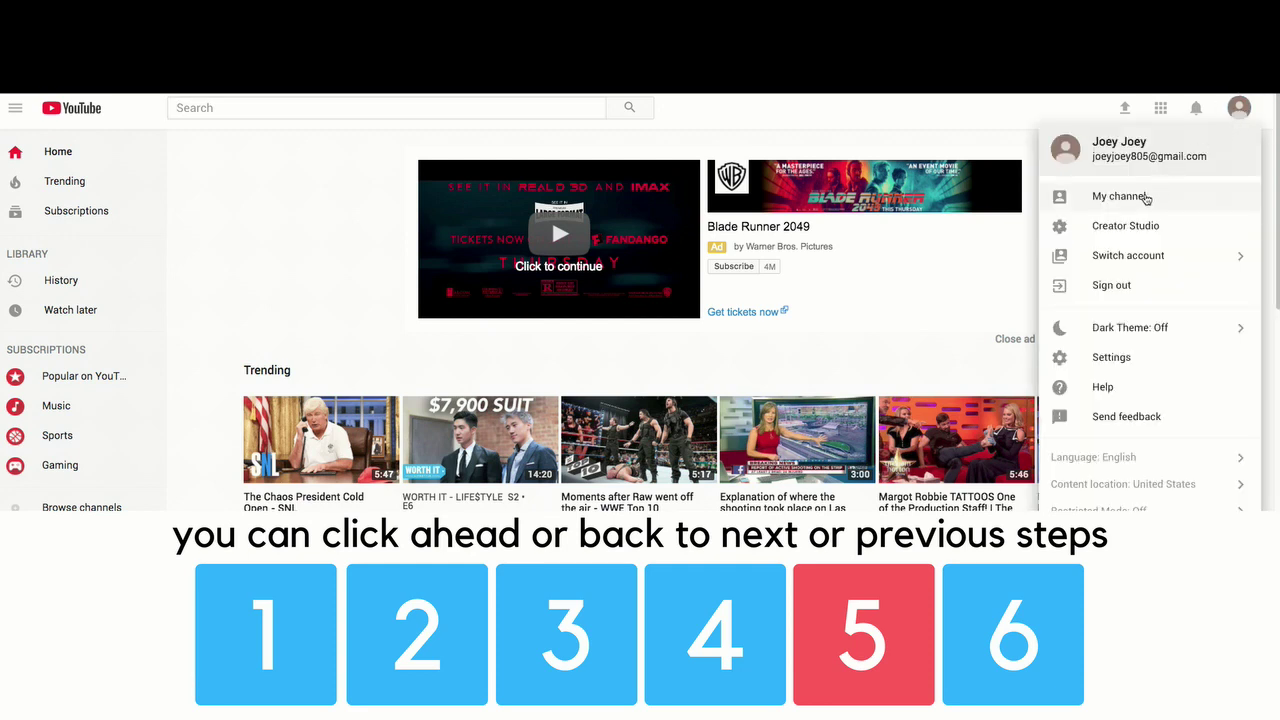
pyautogui.click(1138, 233)
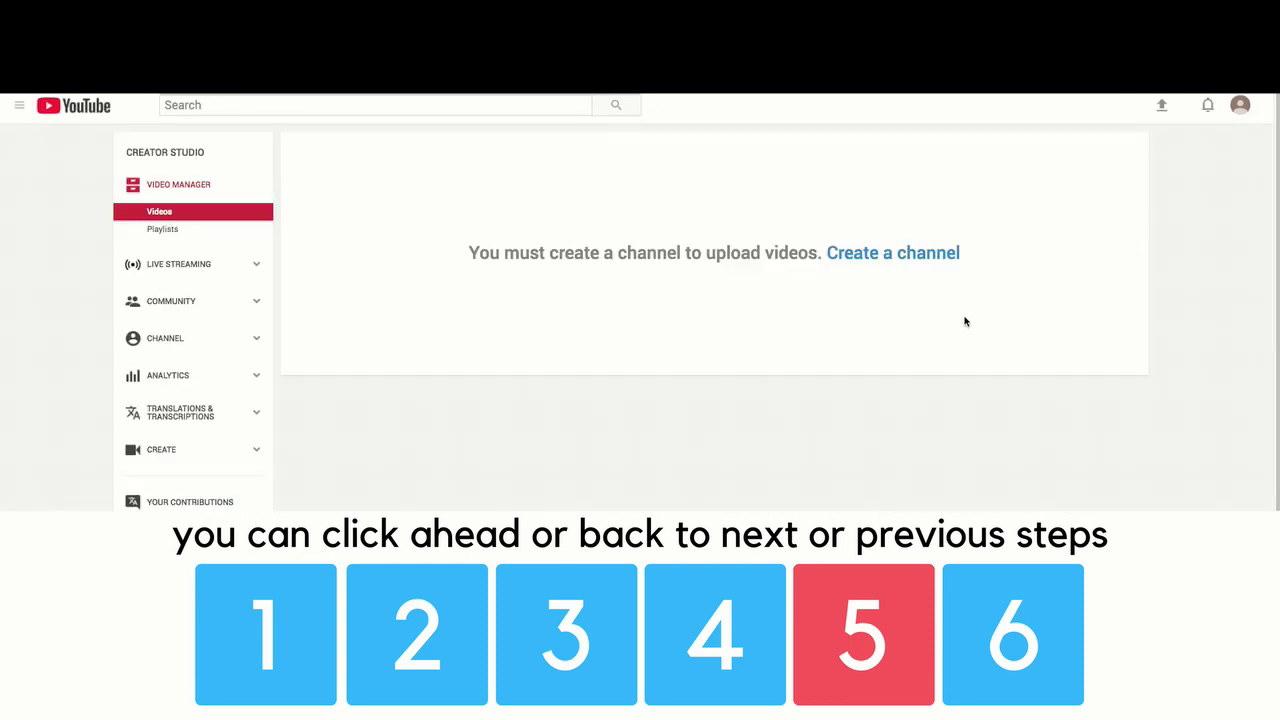
# Create a channel with the name fields set to 'My cool' and 'Channel'.
pyautogui.click(872, 258)
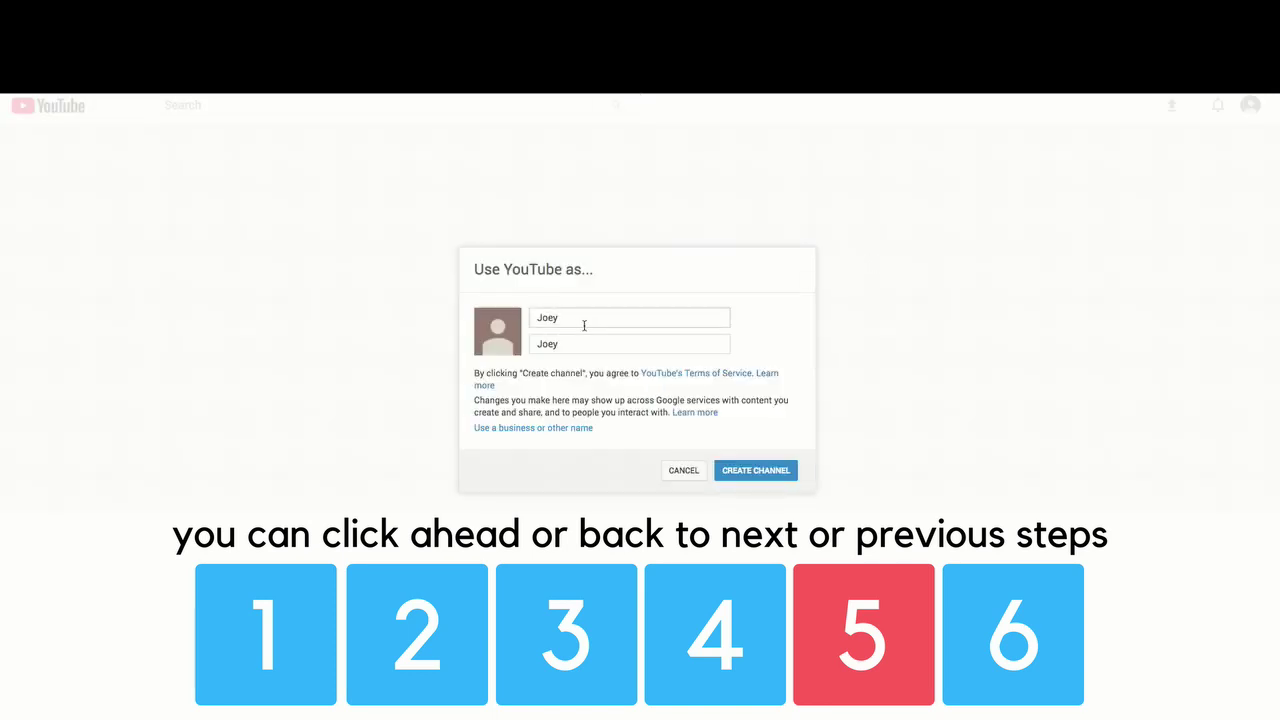
pyautogui.click(585, 318)
pyautogui.moveTo(585, 318); pyautogui.dragTo(486, 316)
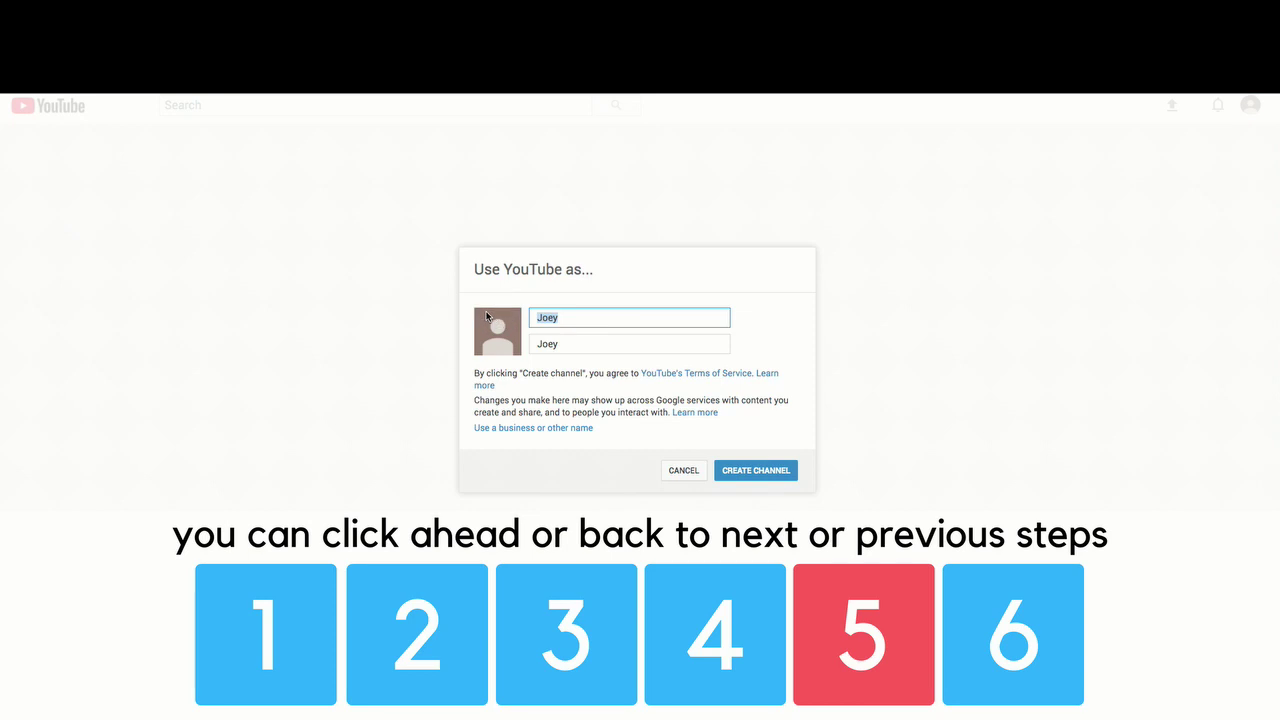
pyautogui.write('My cool')
pyautogui.press('Tab')
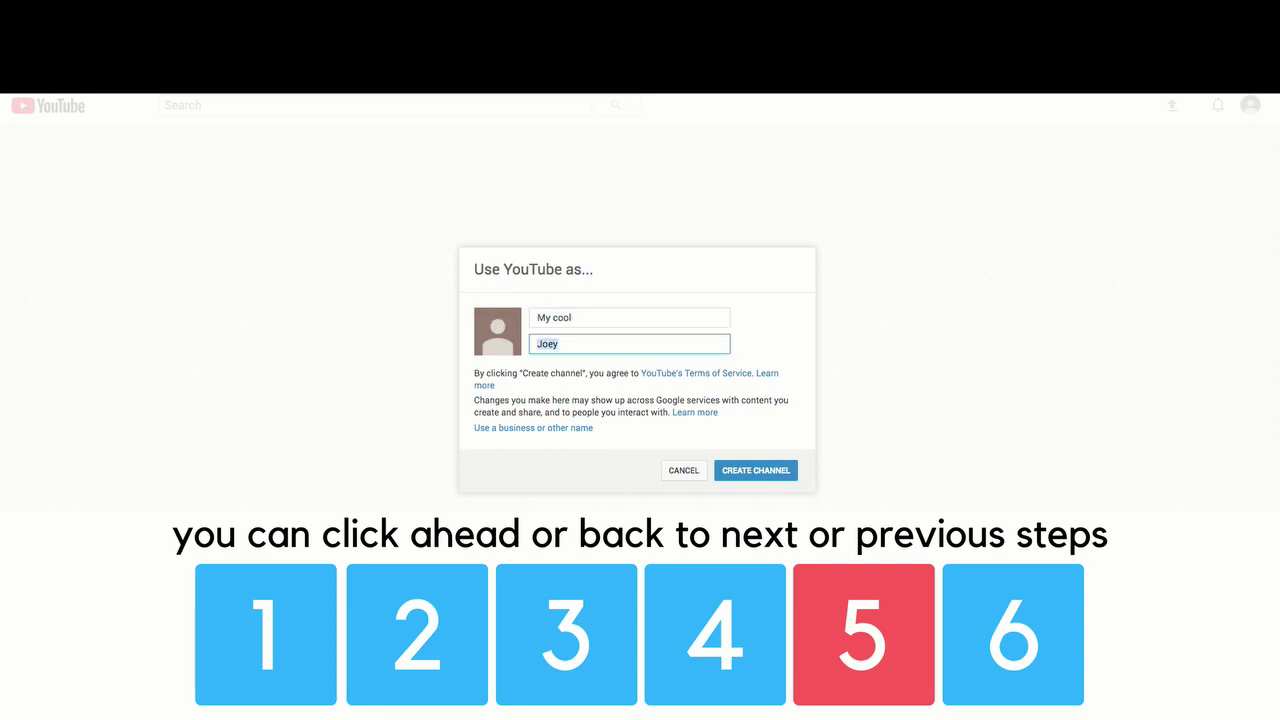
pyautogui.write('Channel')
pyautogui.click(752, 474)
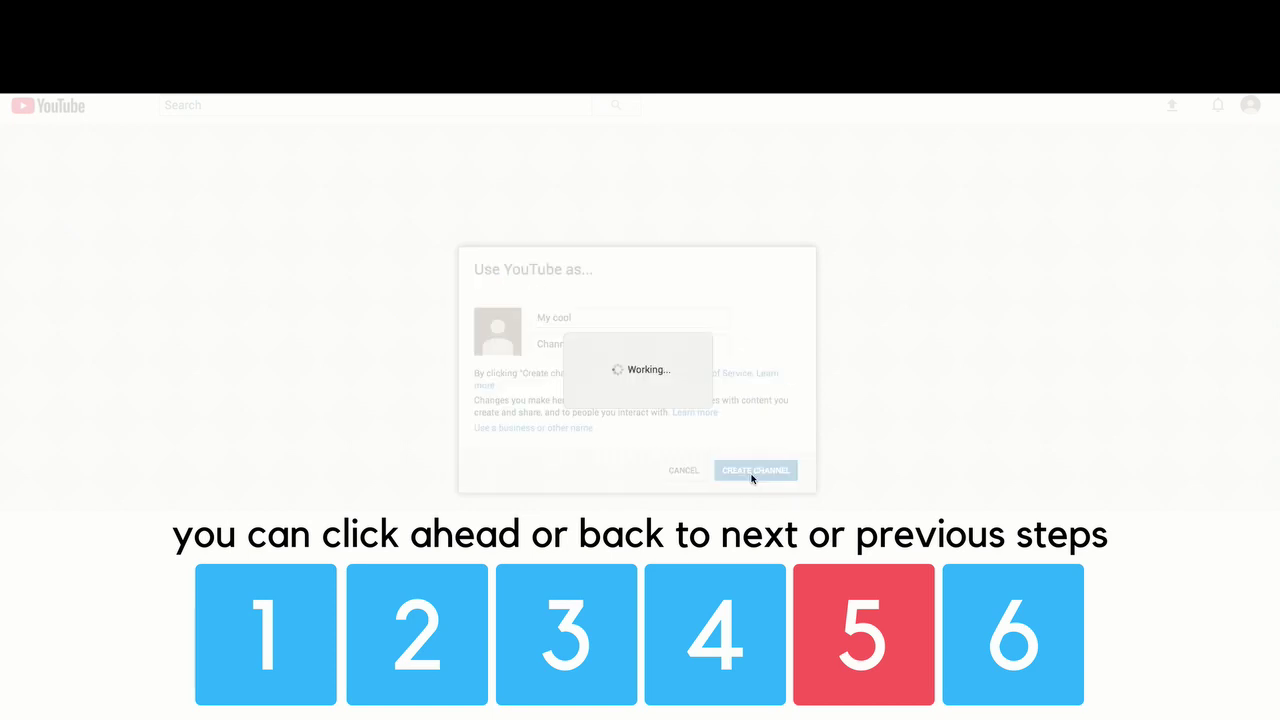